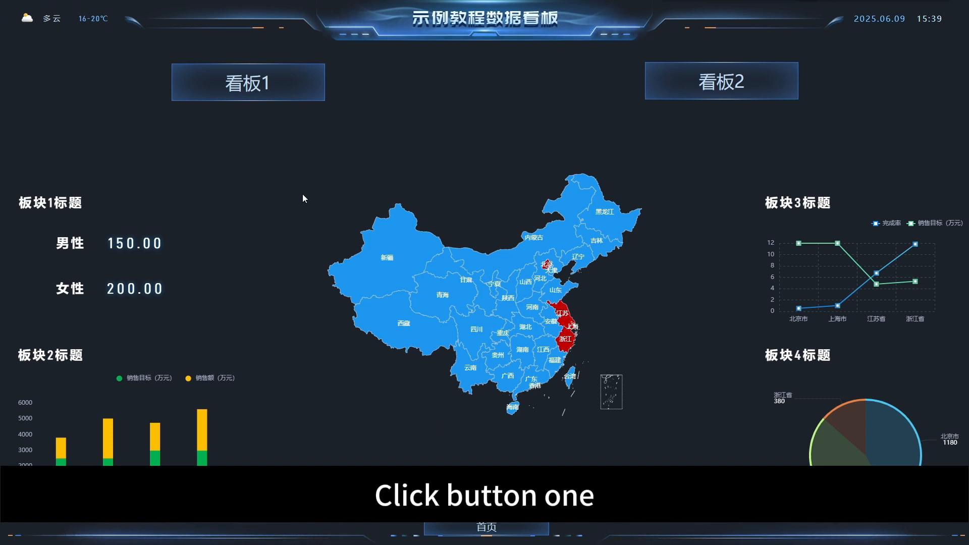
Test the preview's board switching with 看板1, 看板2 and 首页, and close the preview
{"action": "left_click", "coordinate": [273, 88]}
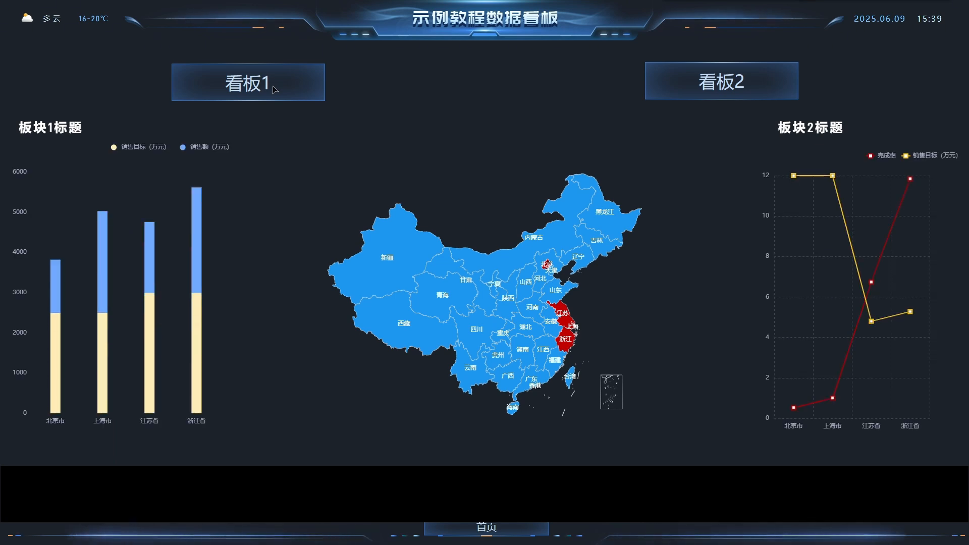
{"action": "left_click", "coordinate": [677, 93]}
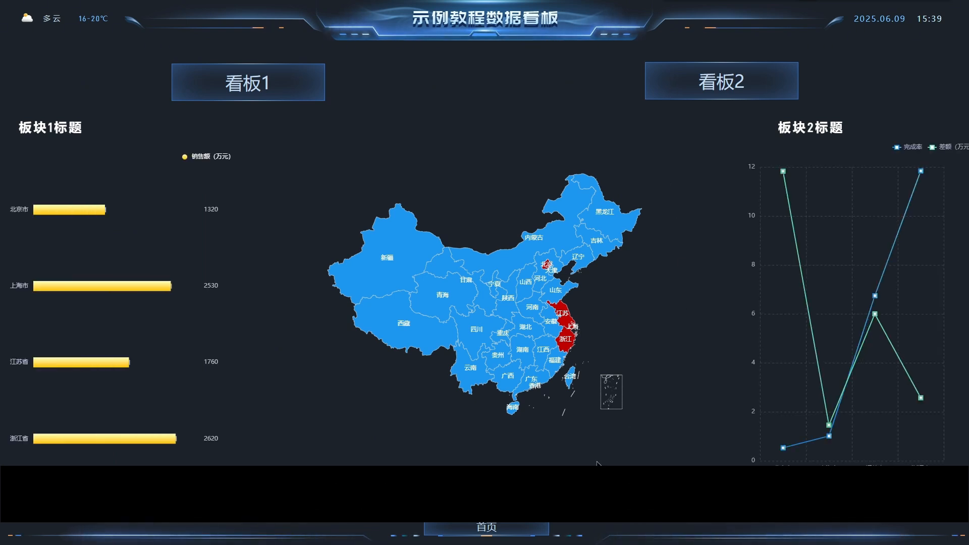
{"action": "left_click", "coordinate": [486, 527]}
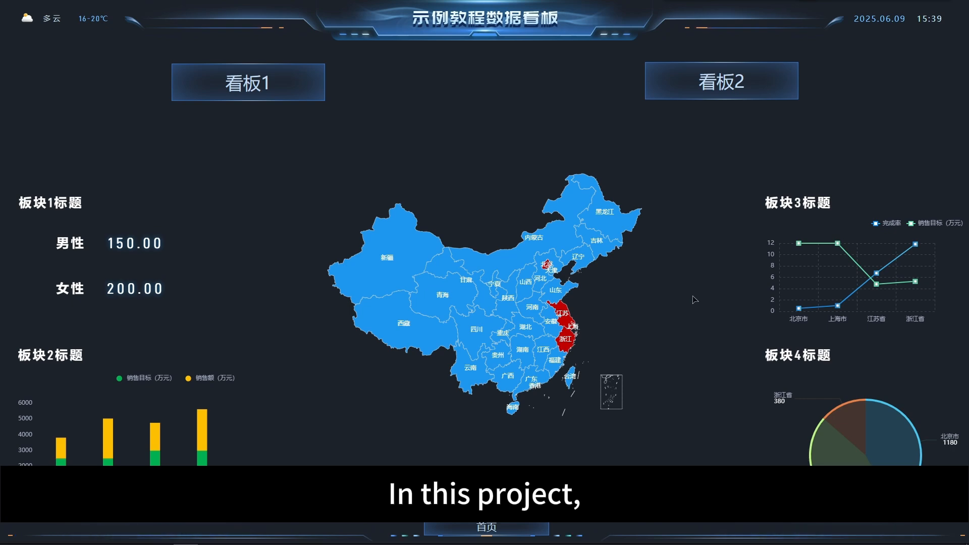
{"action": "key", "text": "Escape"}
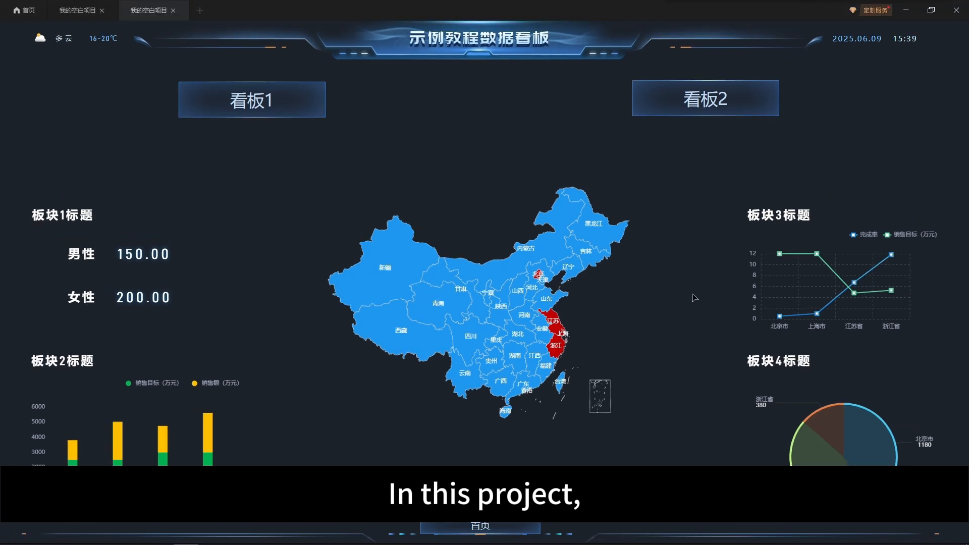
{"action": "left_click", "coordinate": [173, 11]}
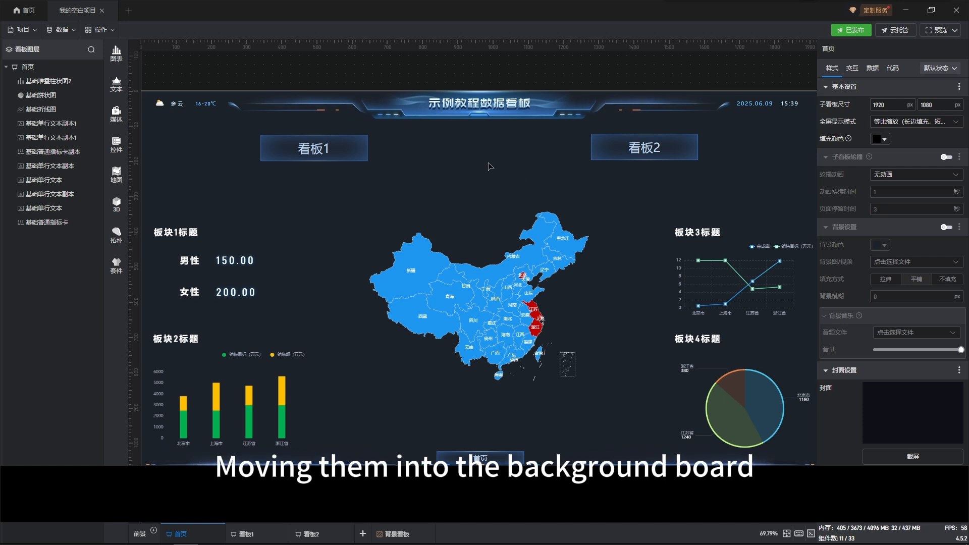
Inspect the shared elements on the 背景看板 background board and return to the 首页 board
{"action": "left_click", "coordinate": [396, 534]}
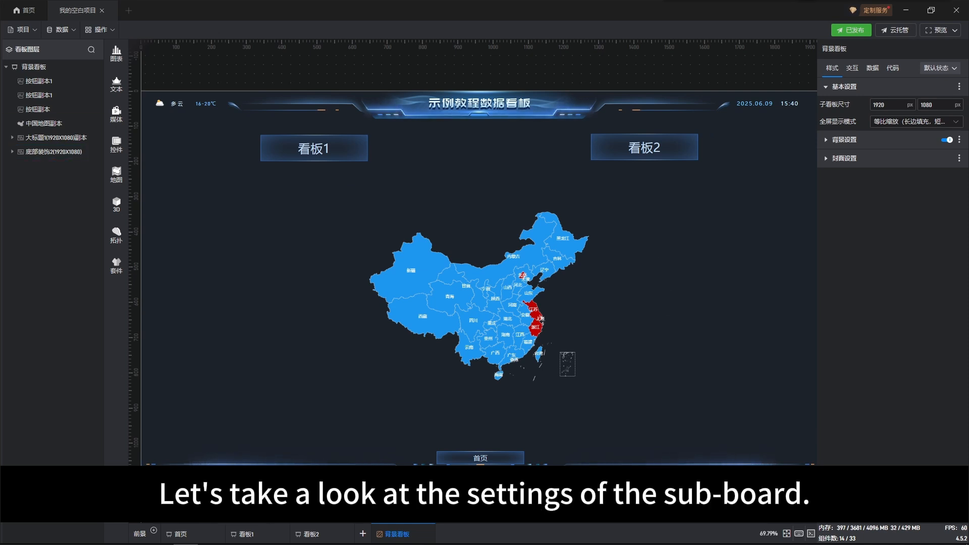
{"action": "left_click", "coordinate": [174, 535]}
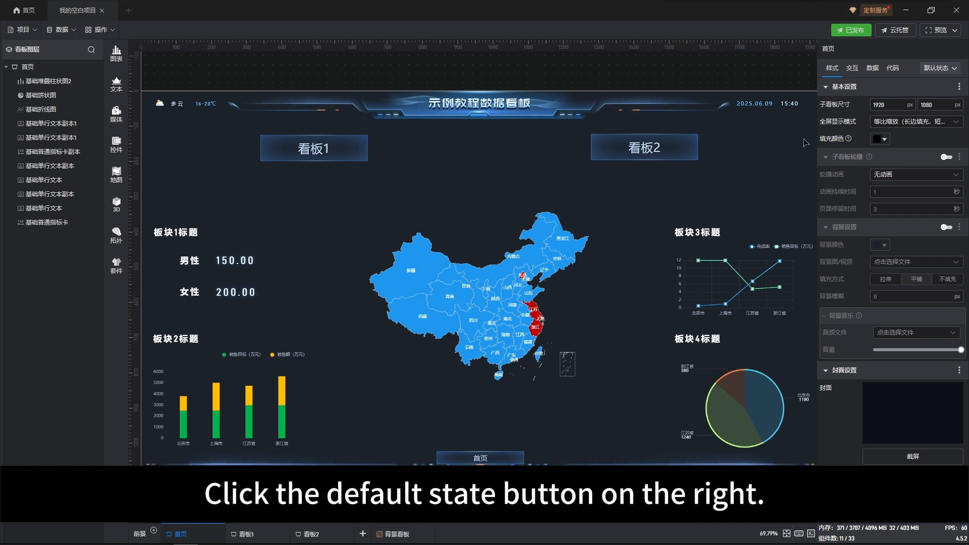
{"action": "left_click", "coordinate": [893, 68]}
{"action": "left_click", "coordinate": [940, 68]}
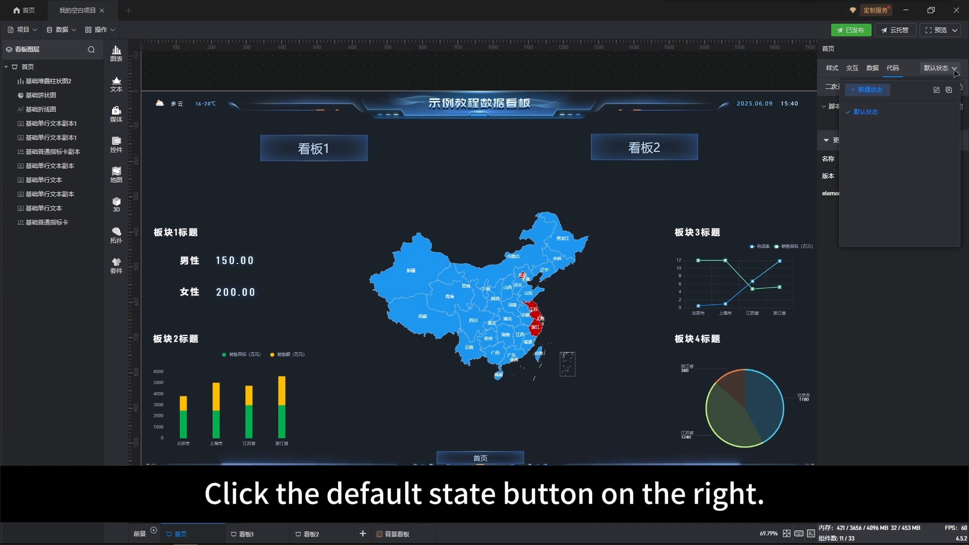
{"action": "left_click", "coordinate": [869, 89]}
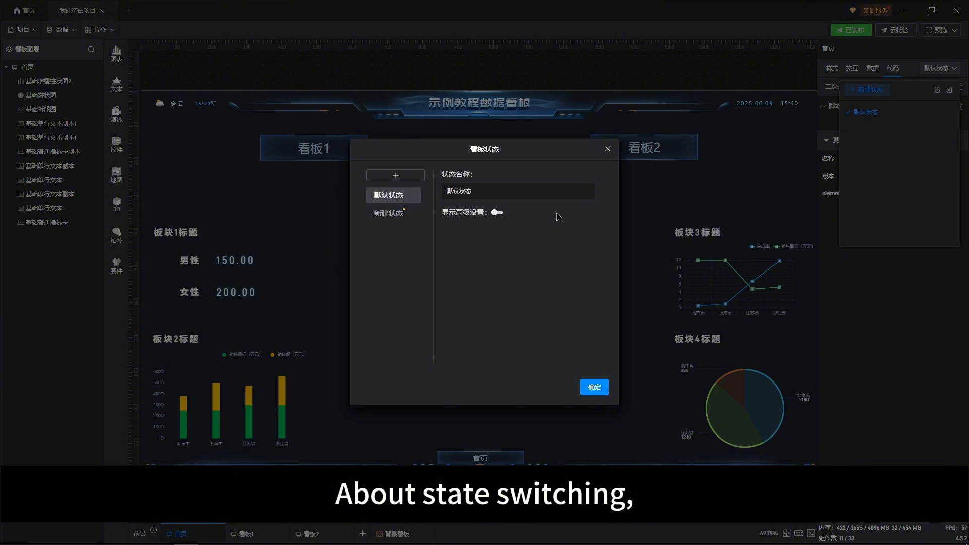
{"action": "left_click", "coordinate": [397, 215]}
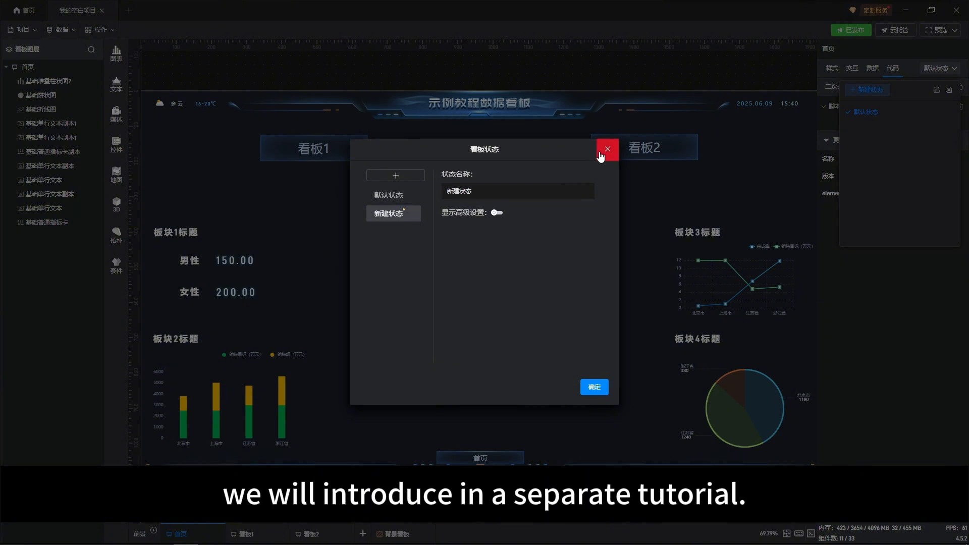
{"action": "left_click", "coordinate": [601, 153]}
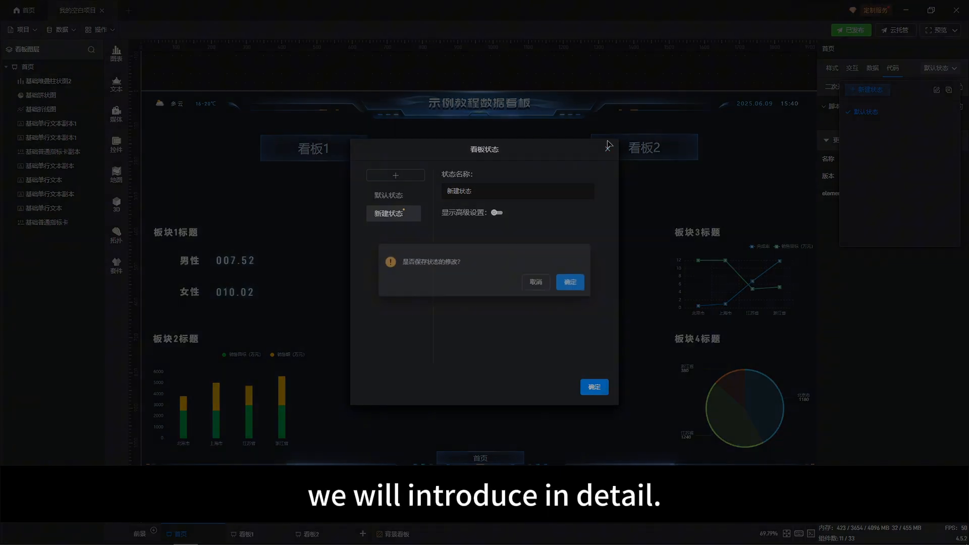
{"action": "left_click", "coordinate": [536, 285]}
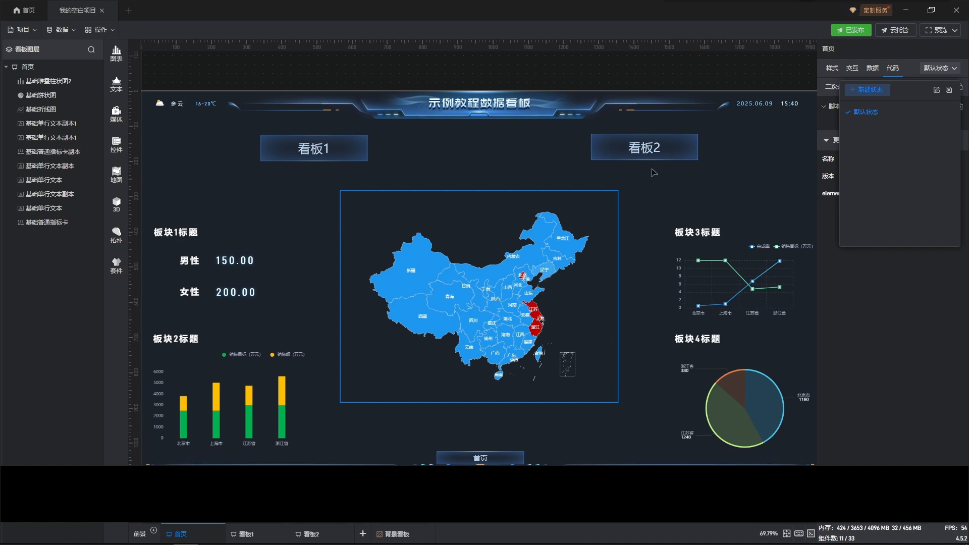
Turn on the 子看板轮播 carousel in the 首页 board's style settings, keeping the carousel animation at 无动画
{"action": "left_click", "coordinate": [830, 69]}
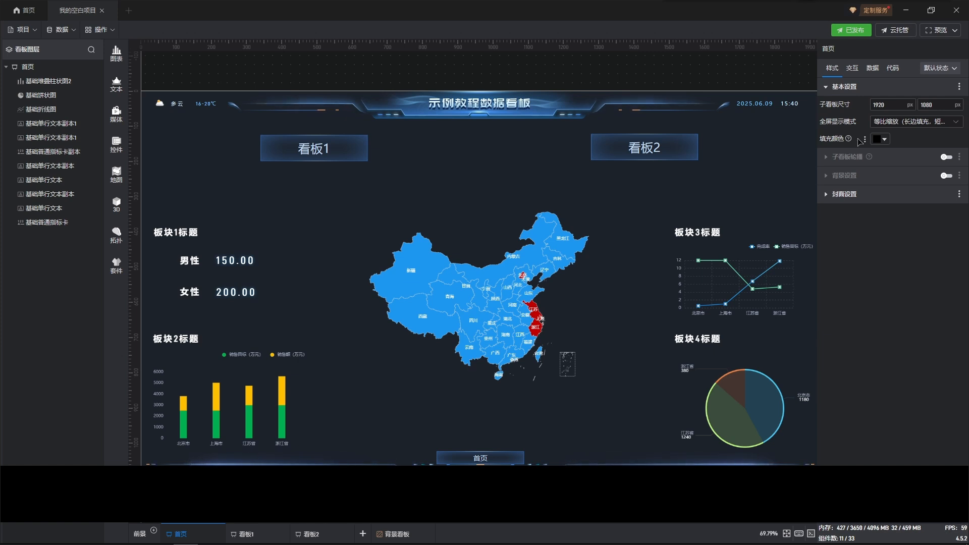
{"action": "left_click", "coordinate": [861, 158]}
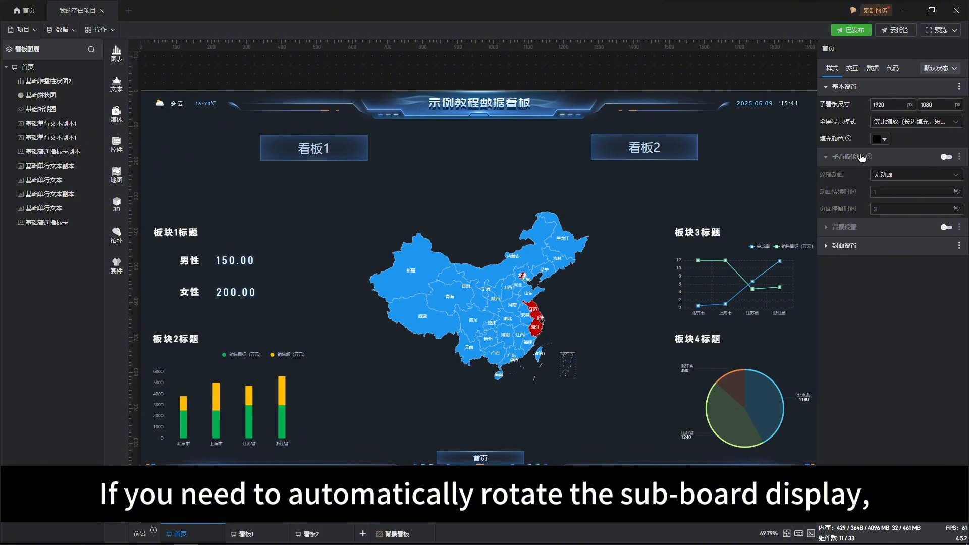
{"action": "left_click", "coordinate": [946, 157]}
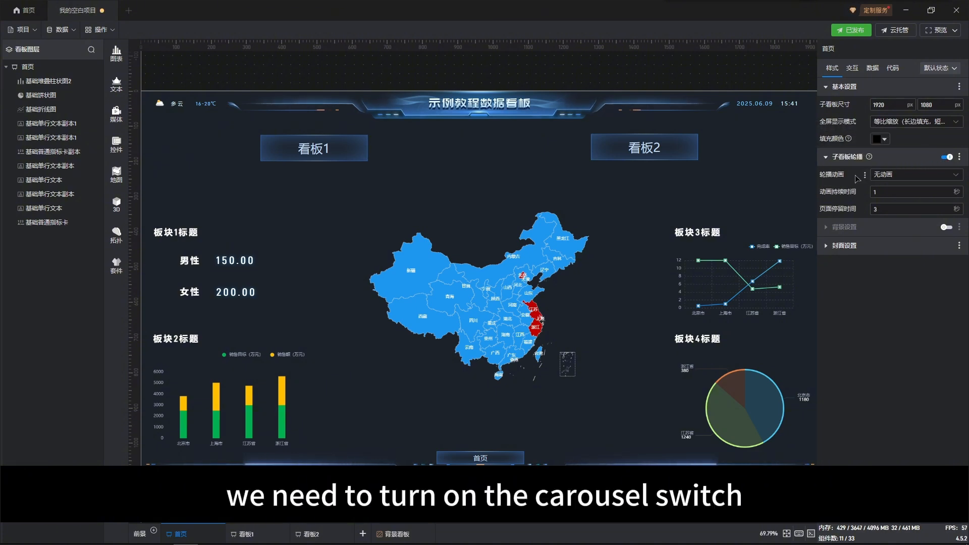
{"action": "left_click", "coordinate": [903, 175]}
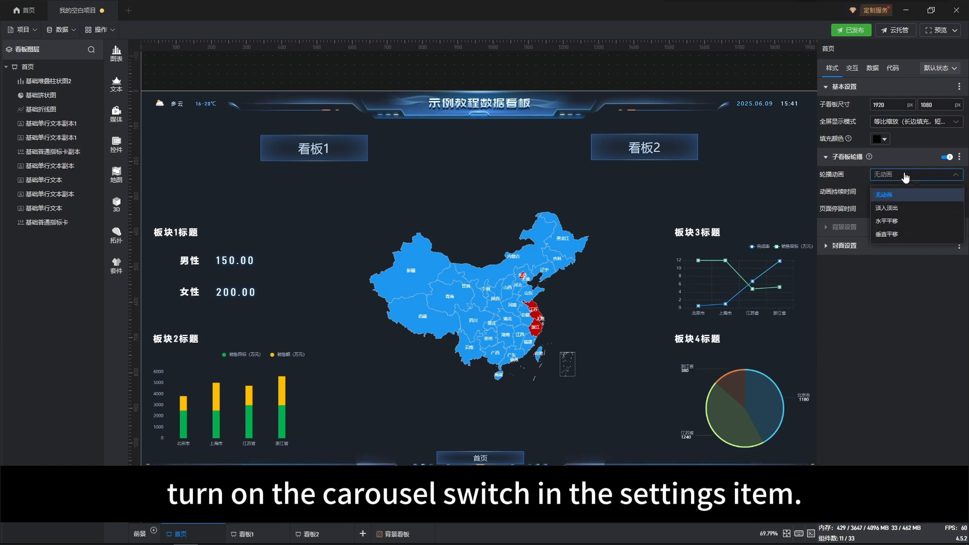
{"action": "left_click", "coordinate": [905, 177]}
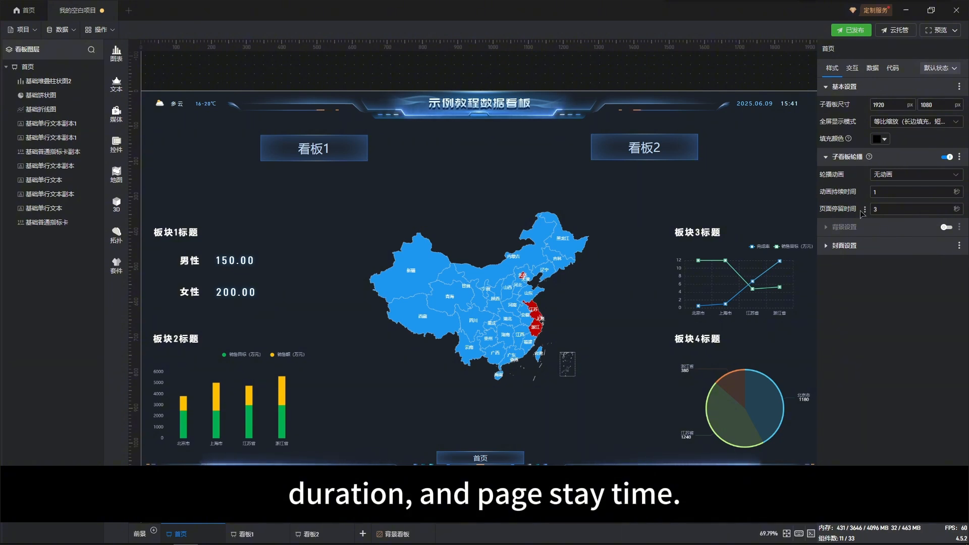
Try enabling the 首页 board's own background and switch it back off
{"action": "left_click", "coordinate": [908, 227]}
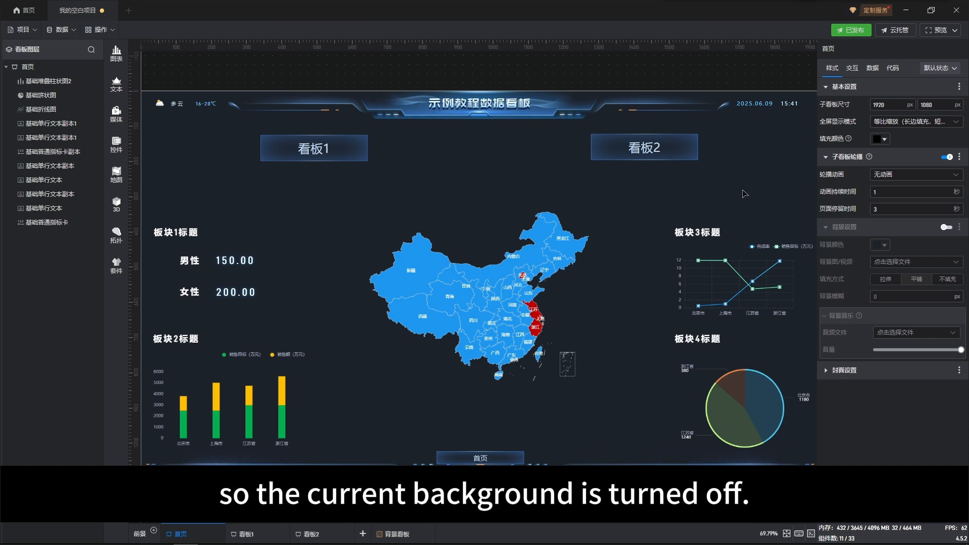
{"action": "left_click", "coordinate": [944, 227]}
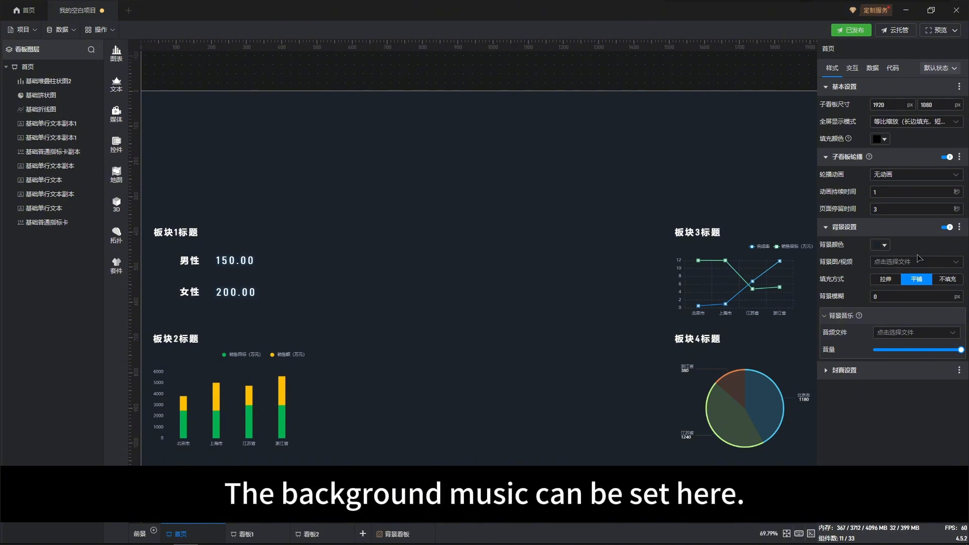
{"action": "left_click", "coordinate": [944, 232]}
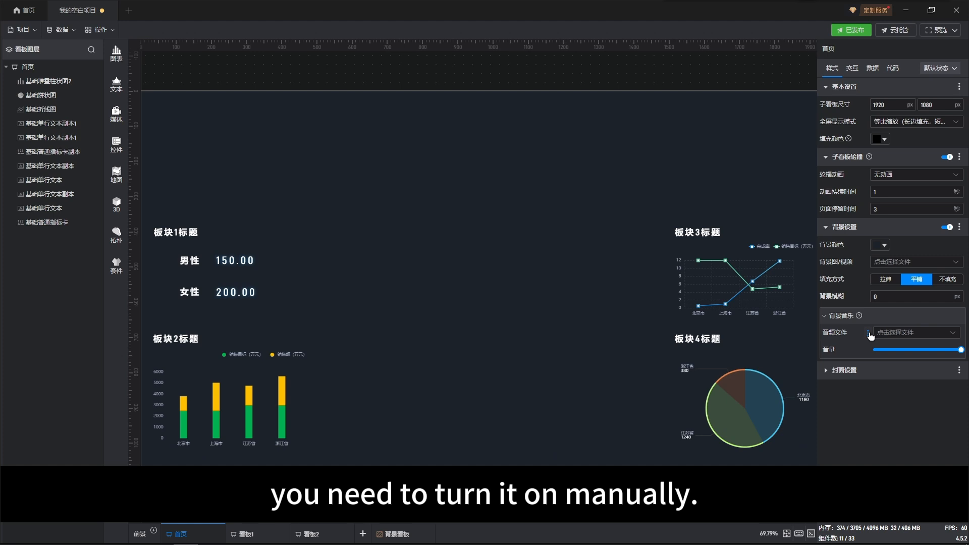
{"action": "left_click", "coordinate": [949, 227]}
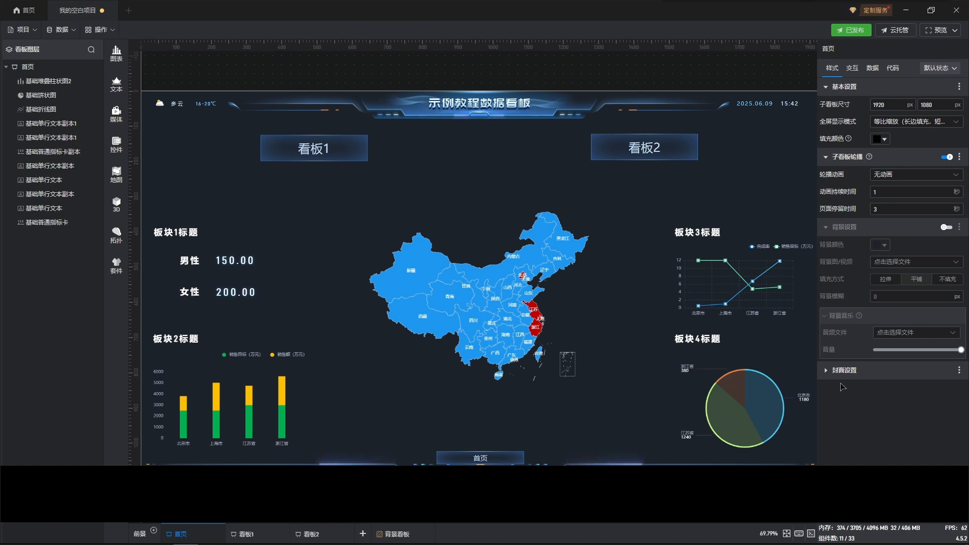
Examine the 首页 board's 封面设置 options for uploading, capturing and deleting a cover image
{"action": "left_click", "coordinate": [843, 378]}
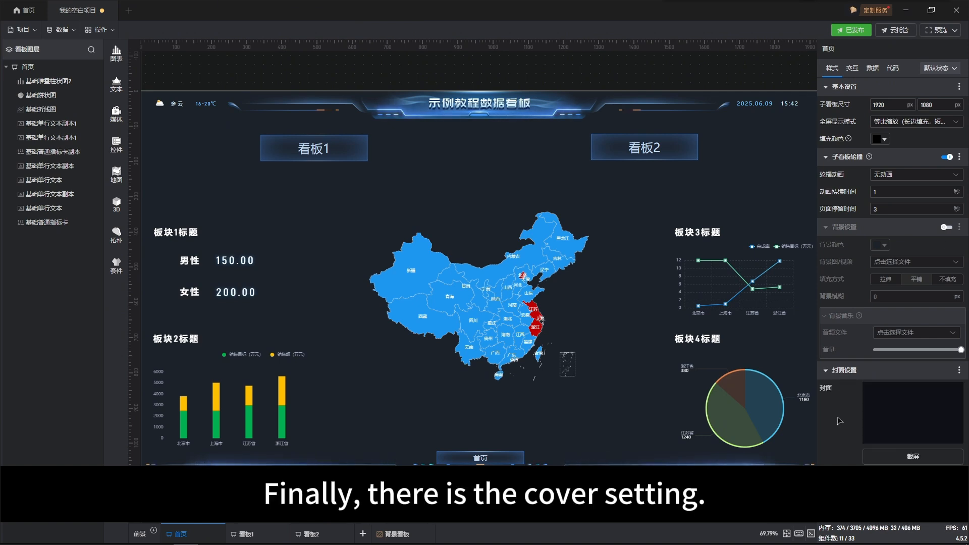
{"action": "mouse_move", "coordinate": [888, 438]}
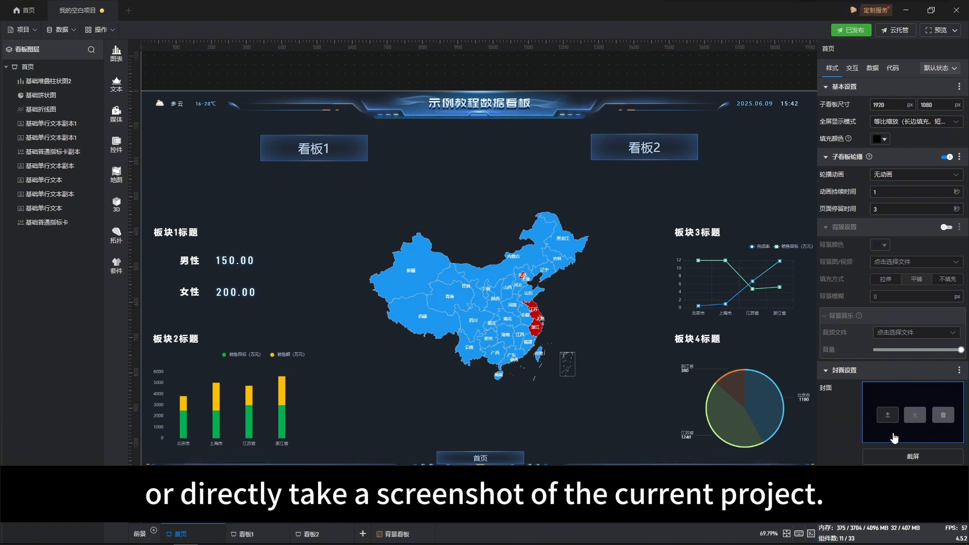
{"action": "left_click", "coordinate": [904, 454]}
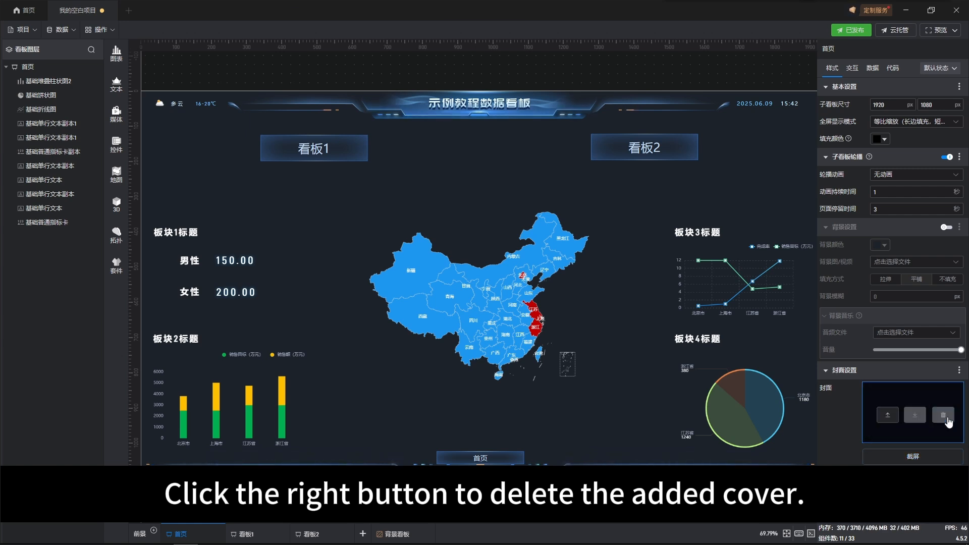
{"action": "left_click", "coordinate": [943, 416]}
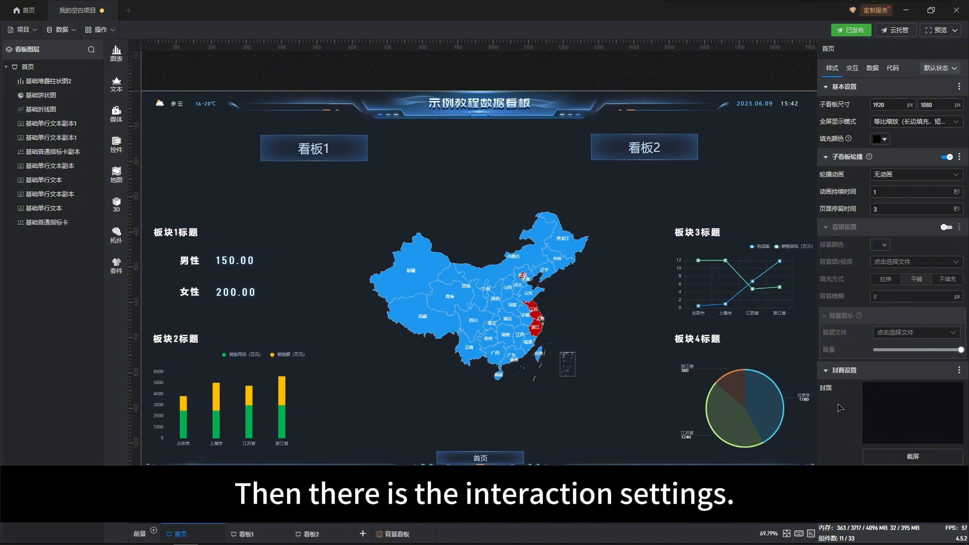
Examine the 首页 board's interaction settings and its data linkage and filter settings
{"action": "left_click", "coordinate": [853, 68]}
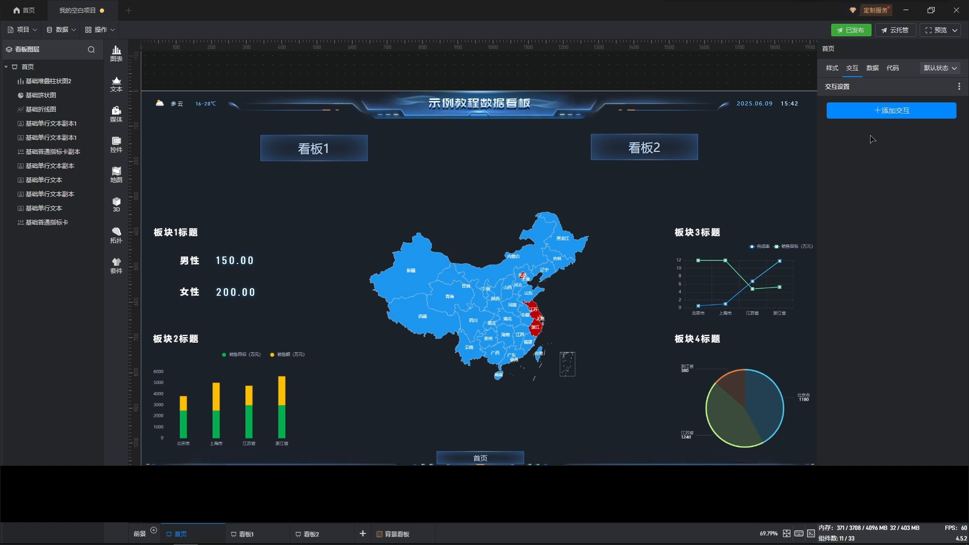
{"action": "left_click", "coordinate": [878, 67]}
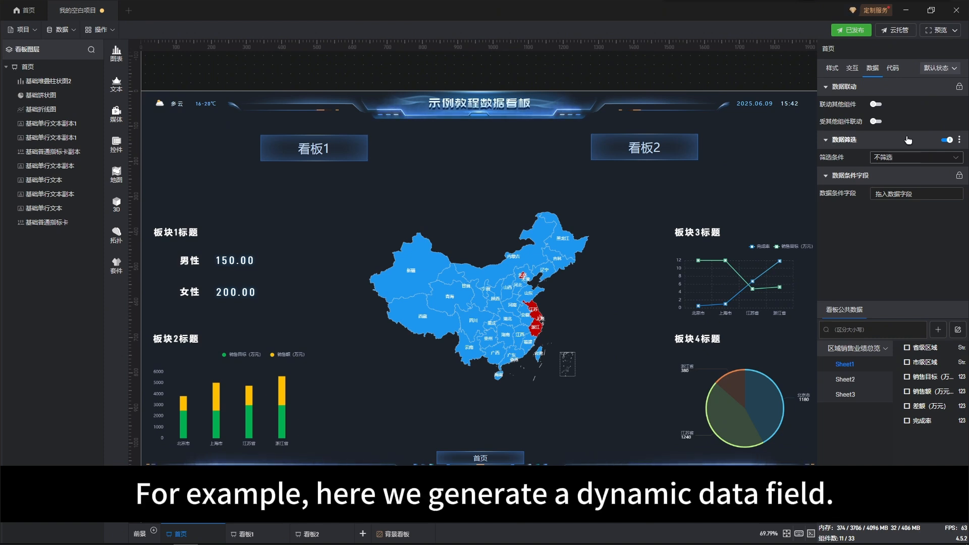
Generate a data field for the board's 子看板尺寸 property and view its dynamic data field settings
{"action": "left_click", "coordinate": [833, 74]}
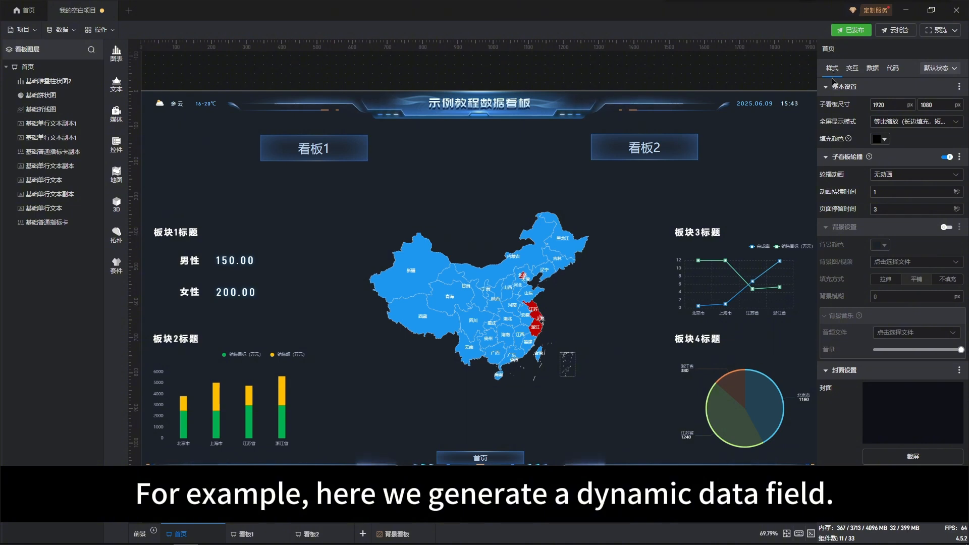
{"action": "left_click", "coordinate": [865, 104]}
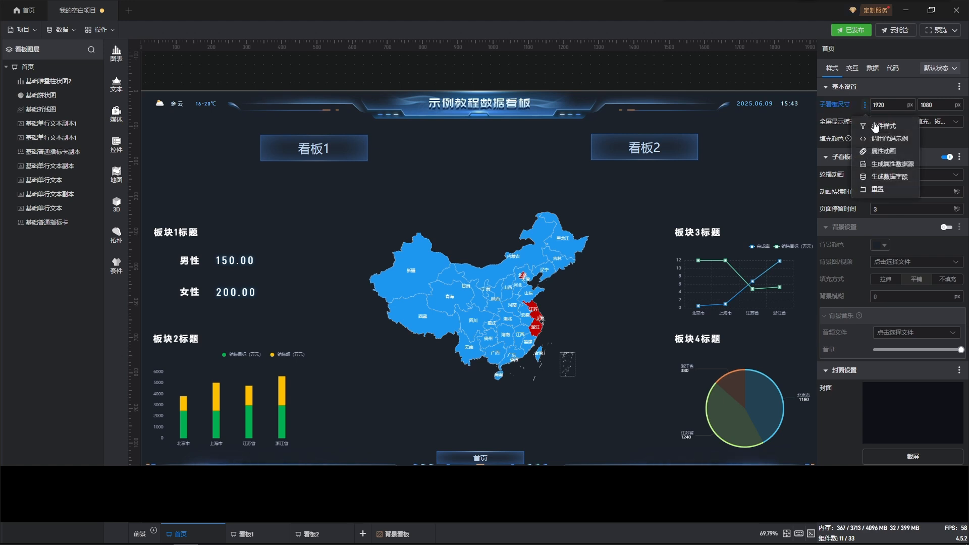
{"action": "left_click", "coordinate": [890, 177]}
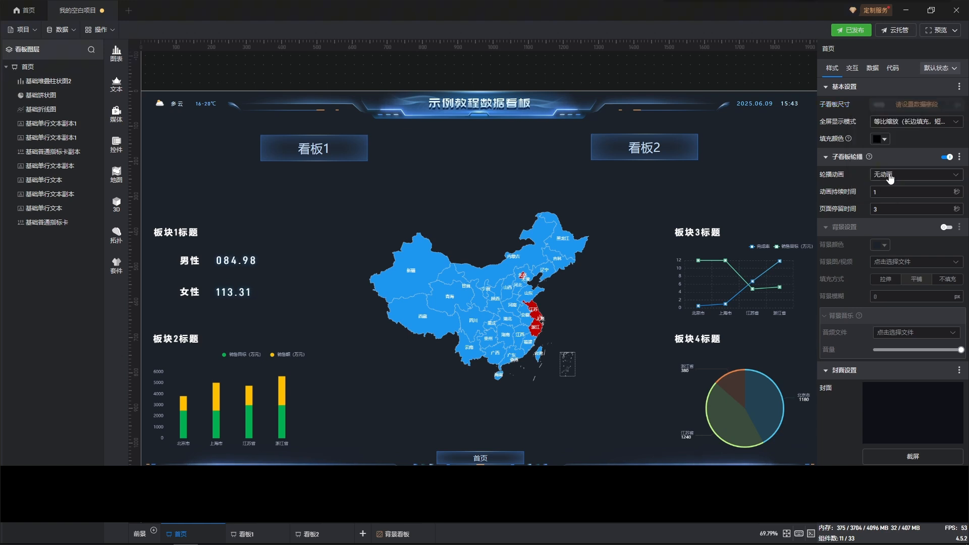
{"action": "left_click", "coordinate": [871, 69]}
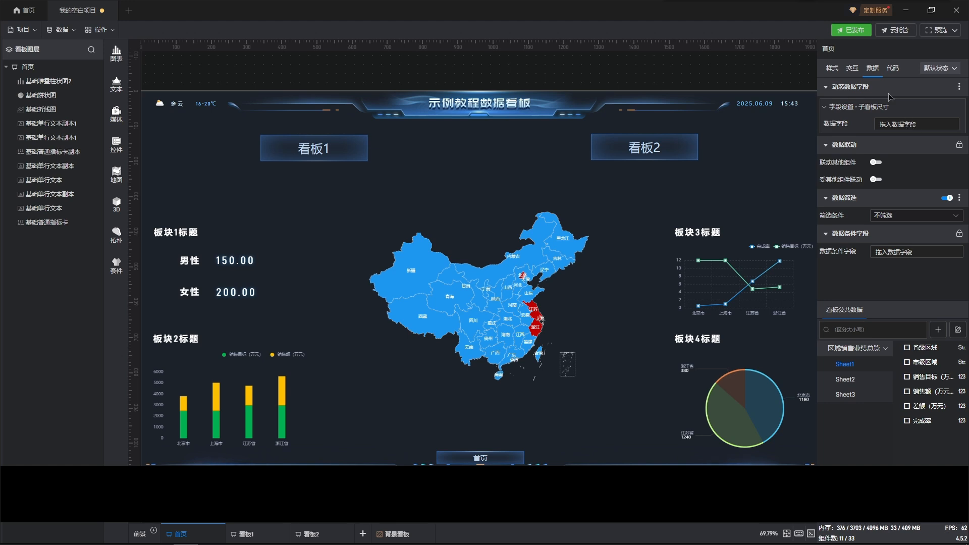
Remove the data field from the 子看板尺寸 property and recheck the board's data settings
{"action": "left_click", "coordinate": [838, 71]}
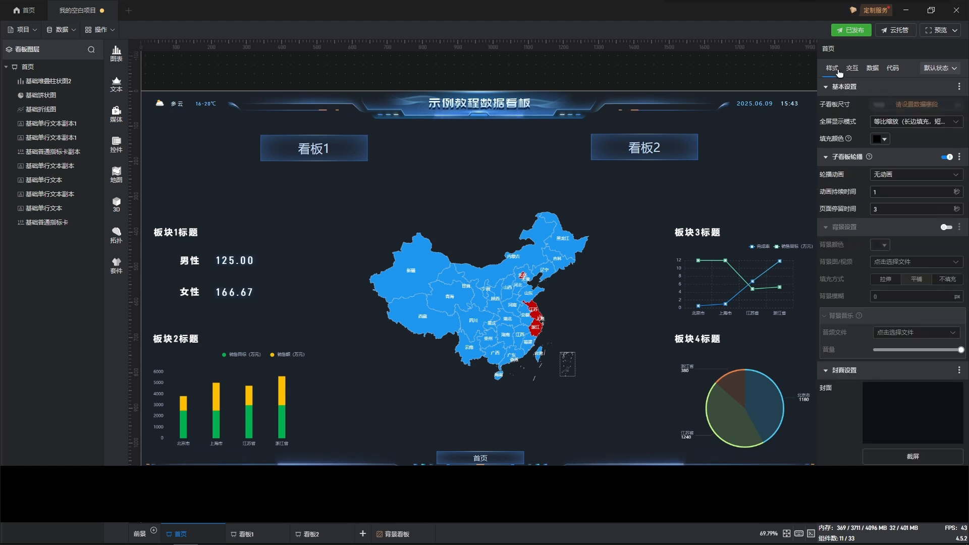
{"action": "left_click", "coordinate": [865, 105]}
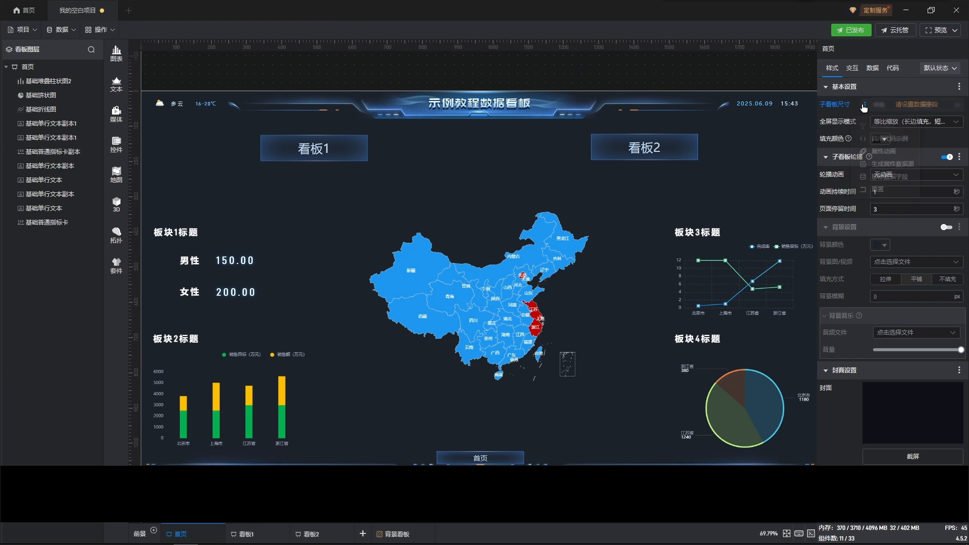
{"action": "left_click", "coordinate": [880, 176]}
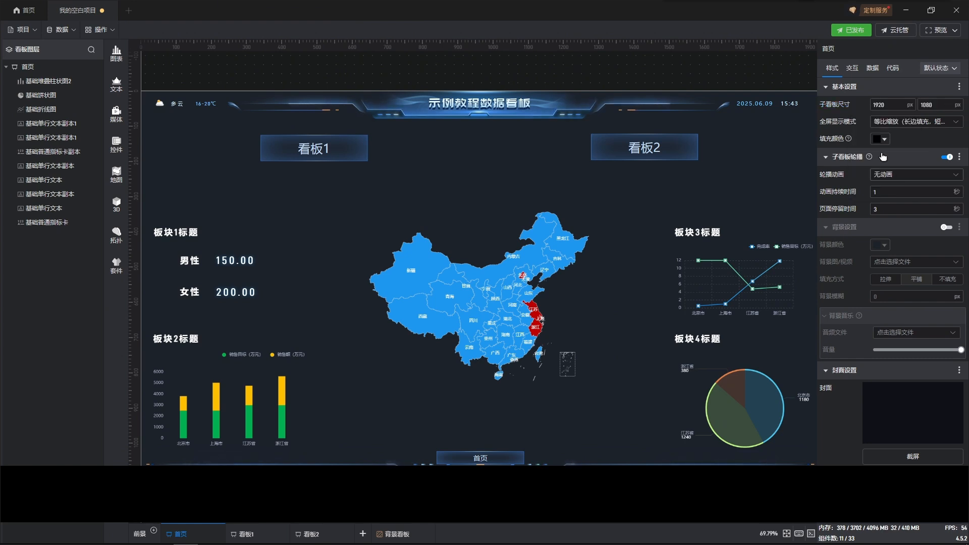
{"action": "left_click", "coordinate": [871, 71]}
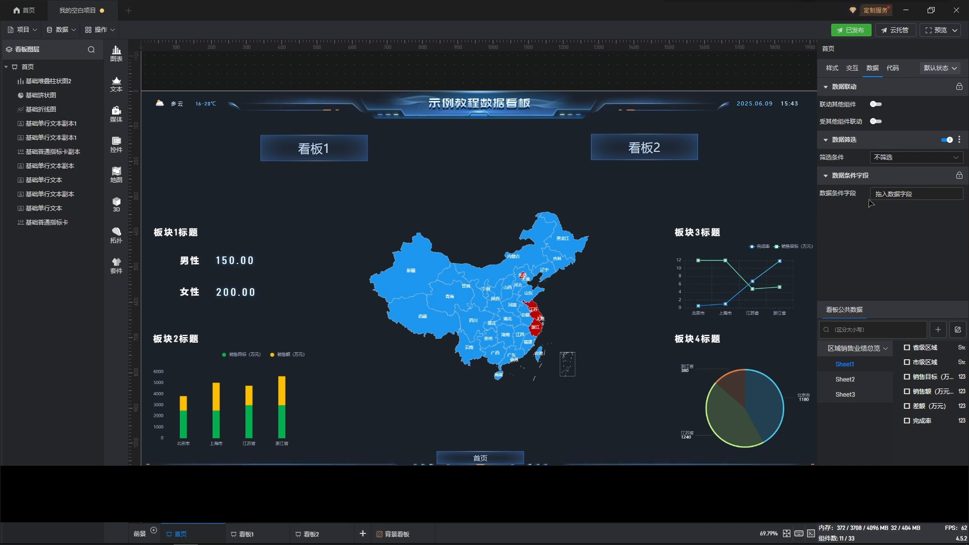
Add a 脚本 script configuration to the 首页 board's secondary development code, using code/sample.js
{"action": "left_click", "coordinate": [892, 68]}
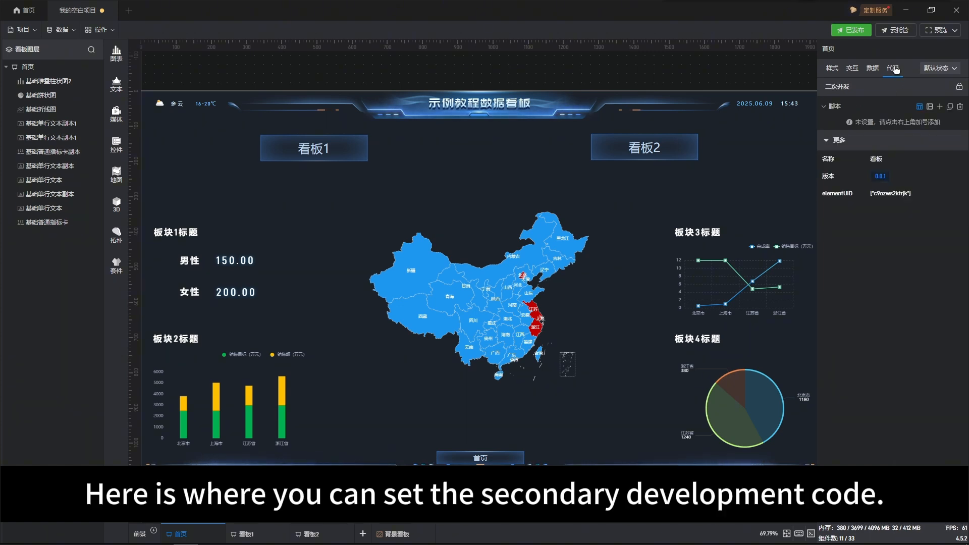
{"action": "left_click", "coordinate": [940, 107]}
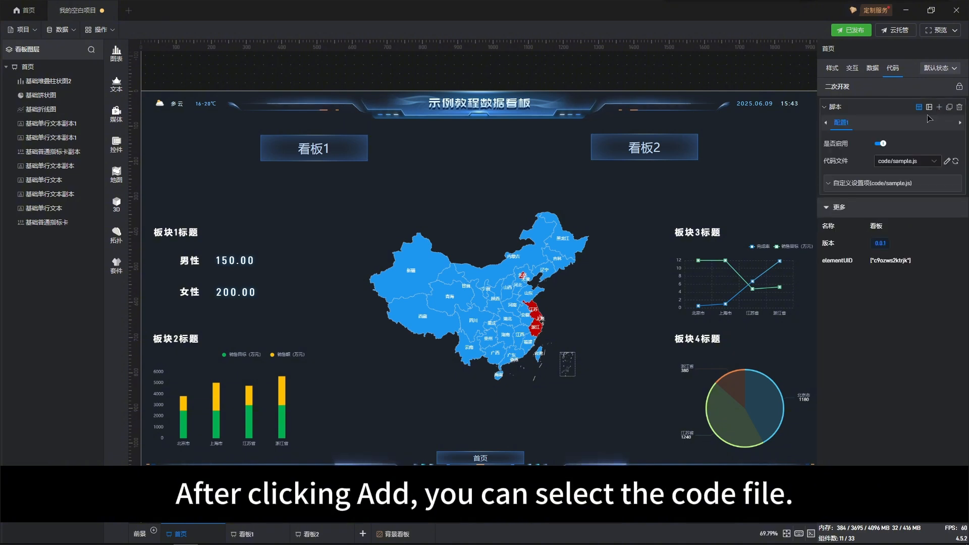